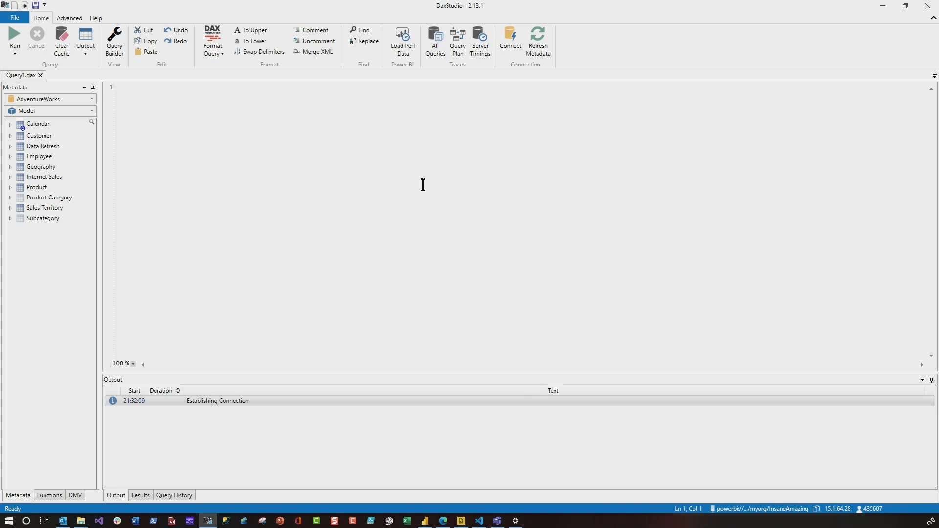
Step: Write an EVALUATE query that returns the 'Sales Territory' table and run it
type("evalu")
key("Tab")
key("Return")
double_click(101, 346)
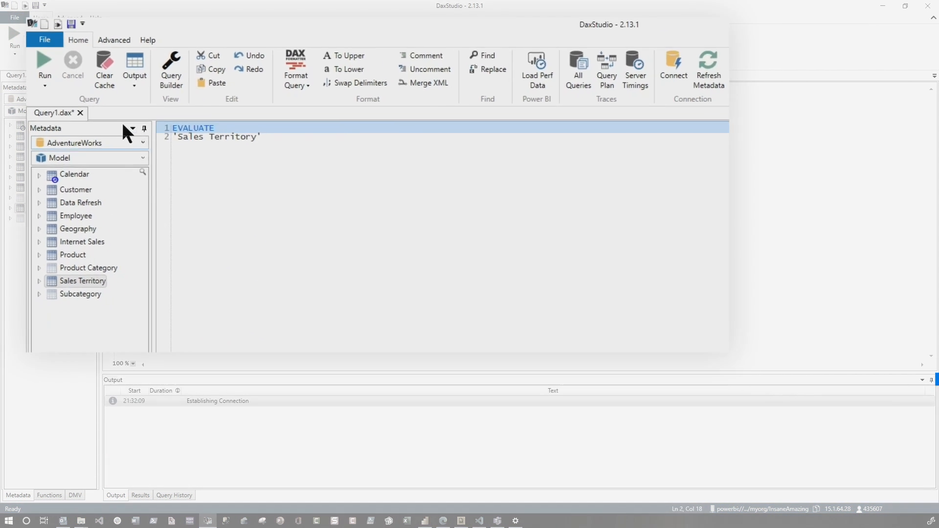
left_click(15, 38)
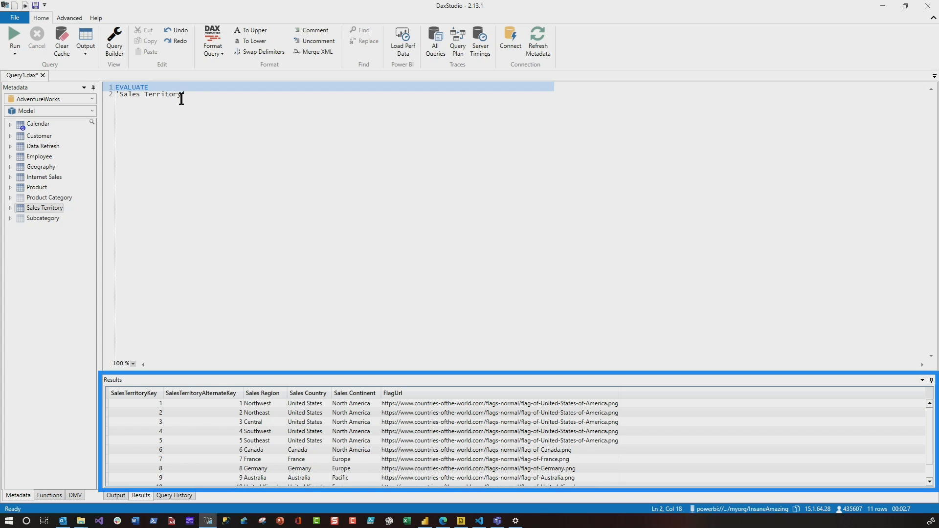
Step: Try replacing the 'Sales Territory' reference with SUMMARIZECOLUMNS( and clear the whole query from the editor
left_click_drag(209, 103, 120, 101)
type("suMMARIZECOLUMNS(")
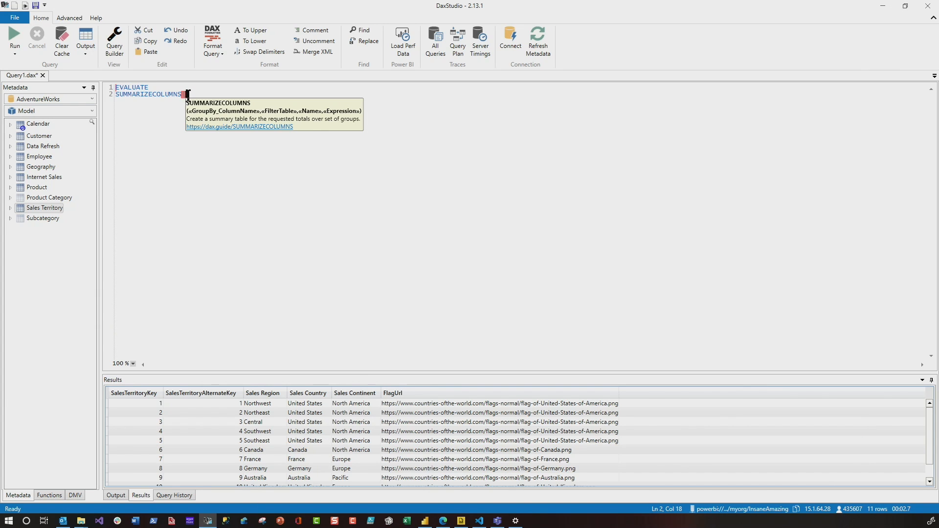
left_click_drag(187, 93, 92, 85)
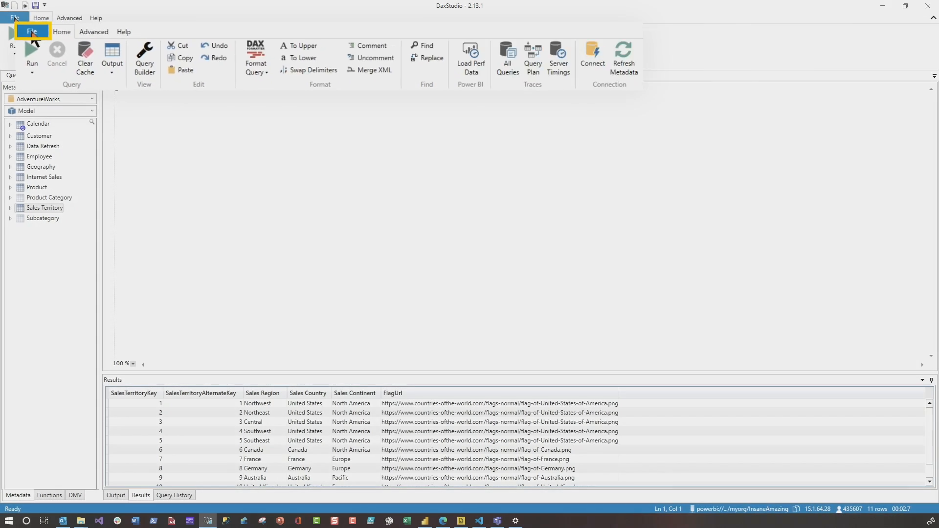
Step: Check the Show Query Builder Button preview feature in the advanced options and return to the query
left_click(14, 17)
left_click(43, 140)
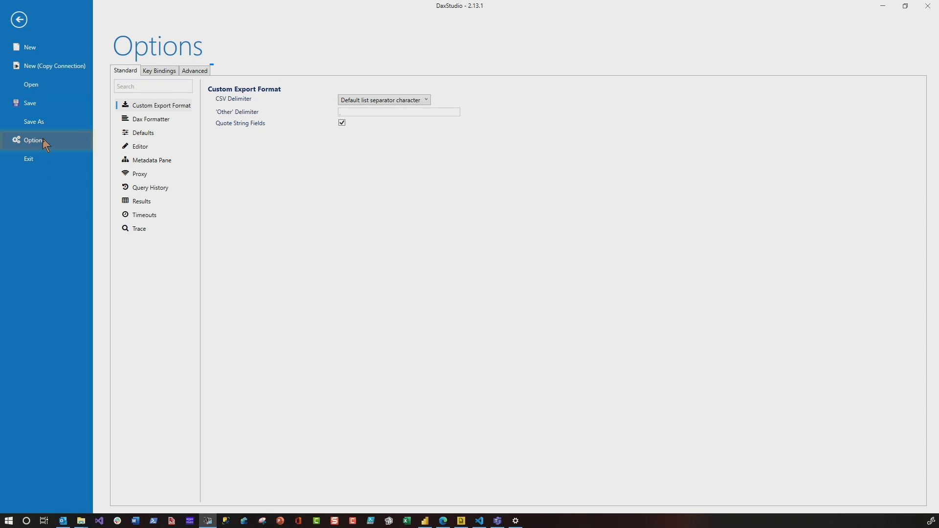
left_click(188, 75)
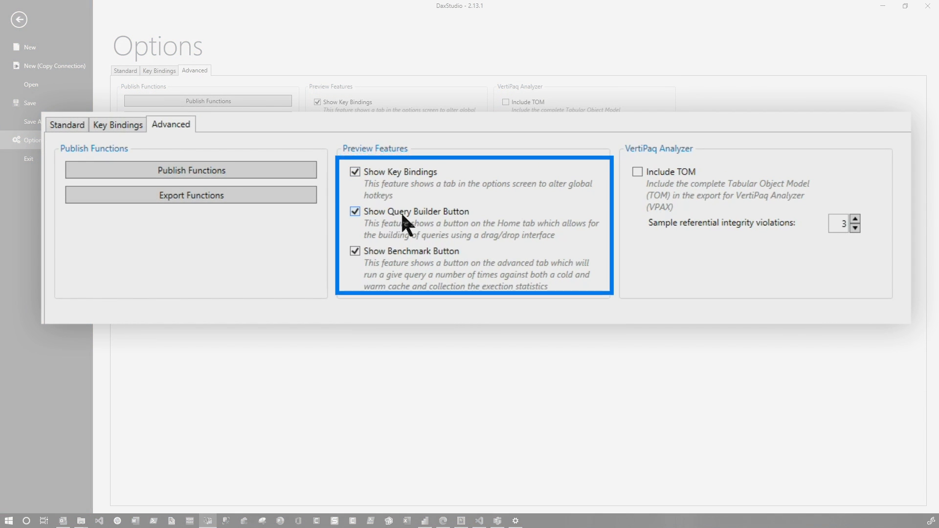
left_click(17, 24)
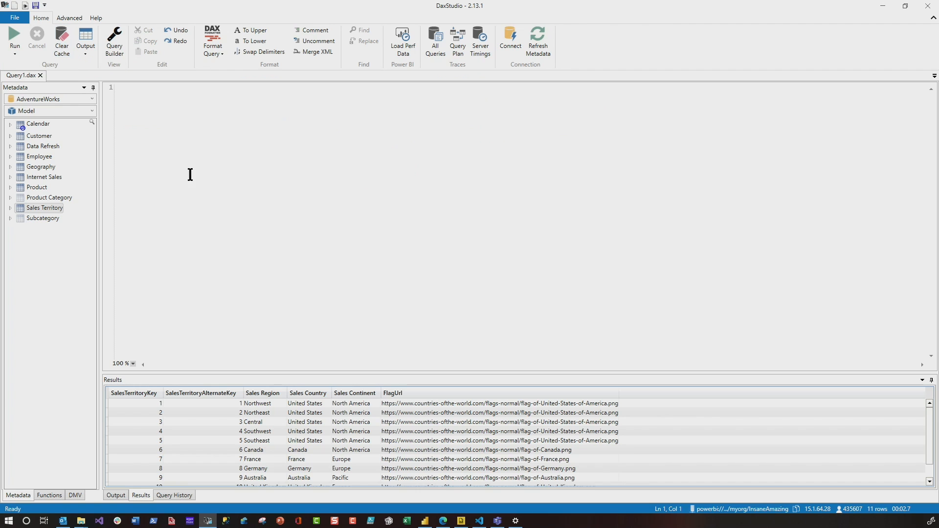
Step: Open the Query Builder and add Date from Calendar and Customer Name from Customer as output columns
left_click(114, 48)
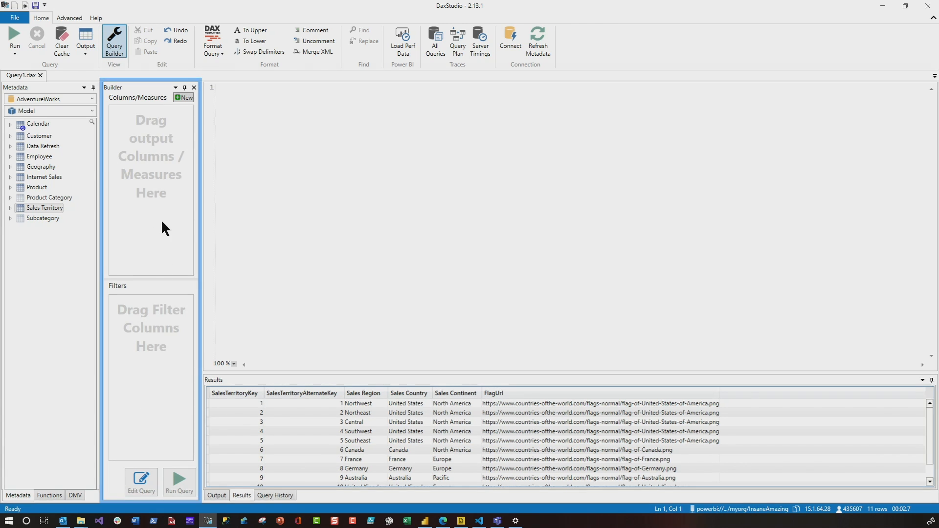
left_click(11, 125)
left_click_drag(110, 150, 275, 180)
left_click(83, 156)
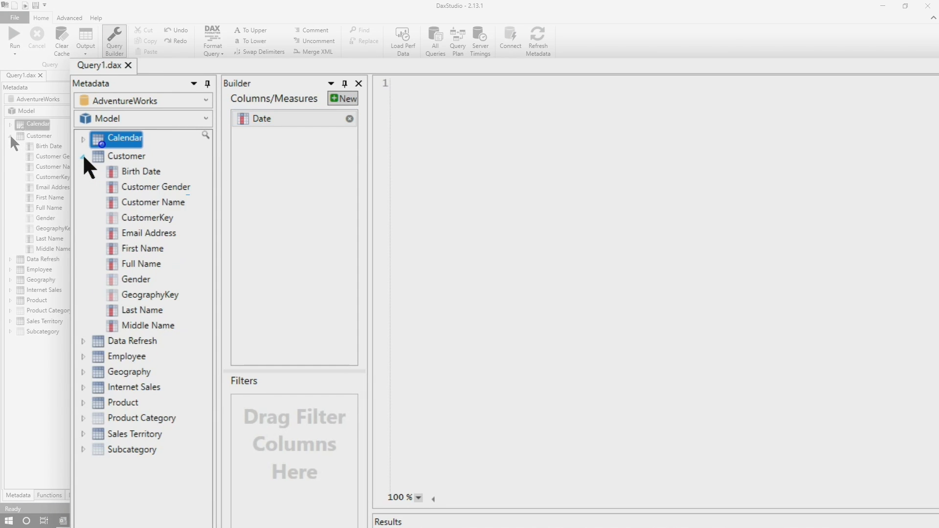
left_click_drag(152, 199, 272, 196)
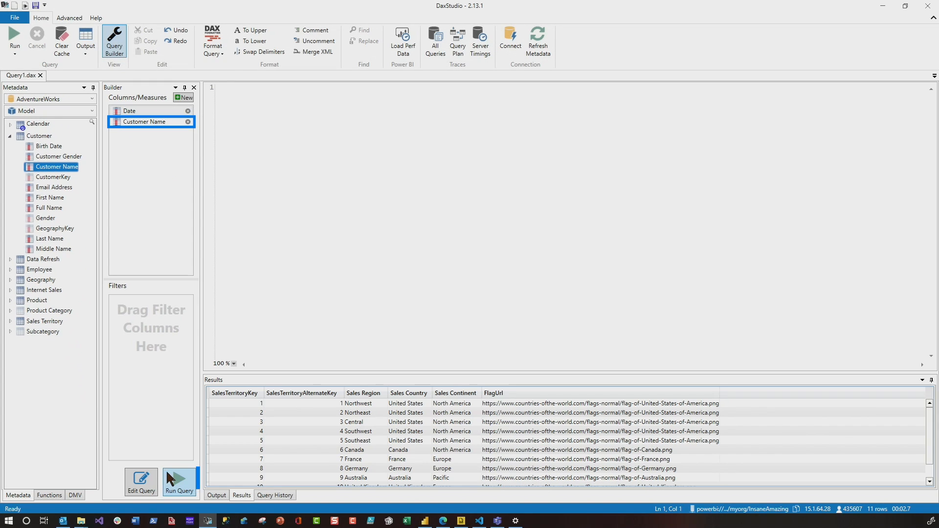
Step: Try to run the builder query without a measure and decline to proceed with the crossjoin
left_click(172, 480)
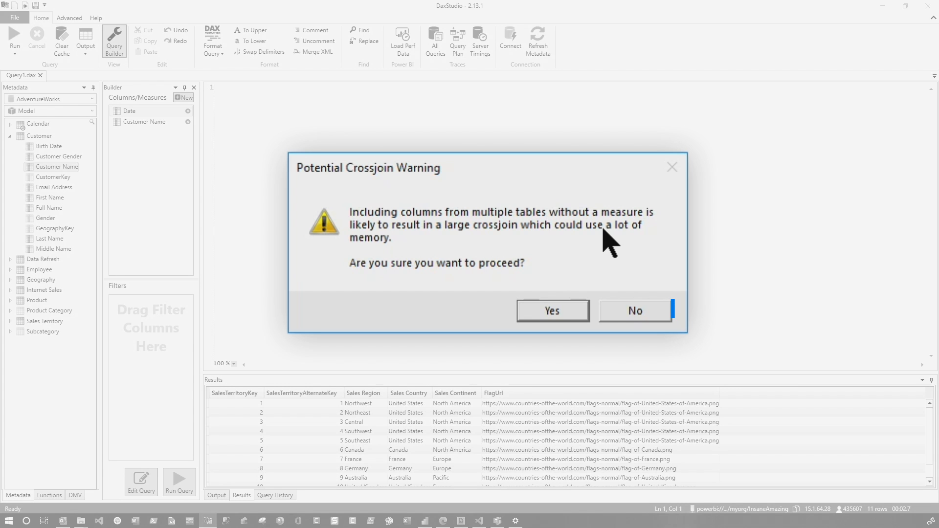
left_click(631, 311)
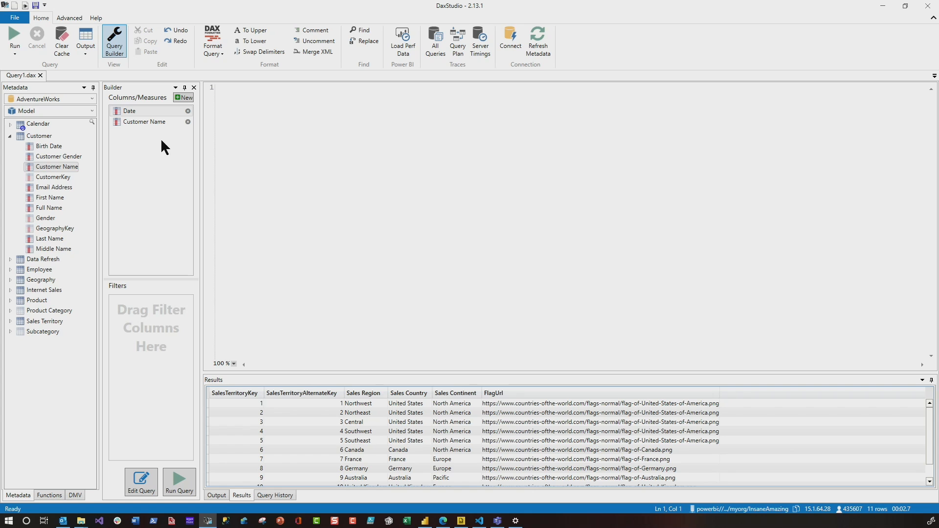
Step: Add Product Name, Subcategory and Color from the Product table to the builder's output columns
left_click(10, 137)
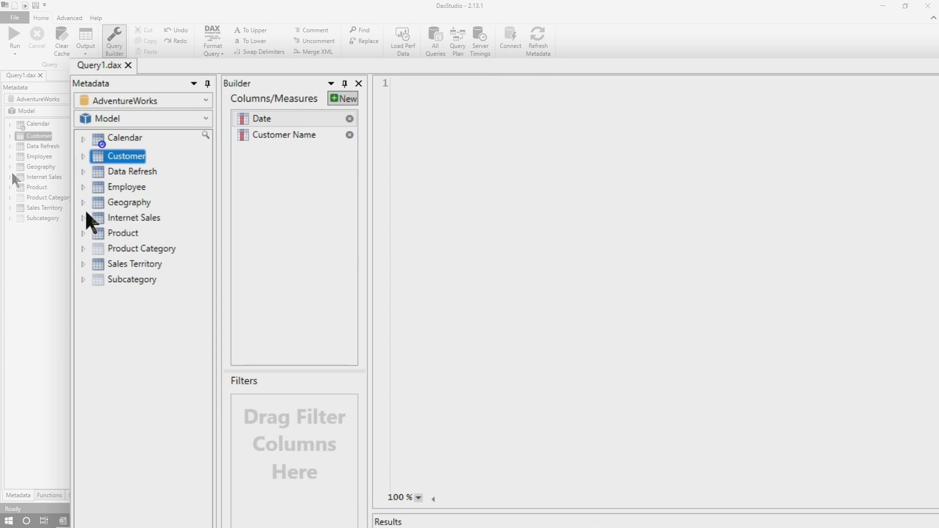
left_click(84, 233)
left_click(156, 295)
left_click_drag(156, 295, 272, 265)
left_click_drag(152, 358, 272, 266)
left_click(132, 279)
left_click_drag(132, 279, 263, 264)
left_click(83, 233)
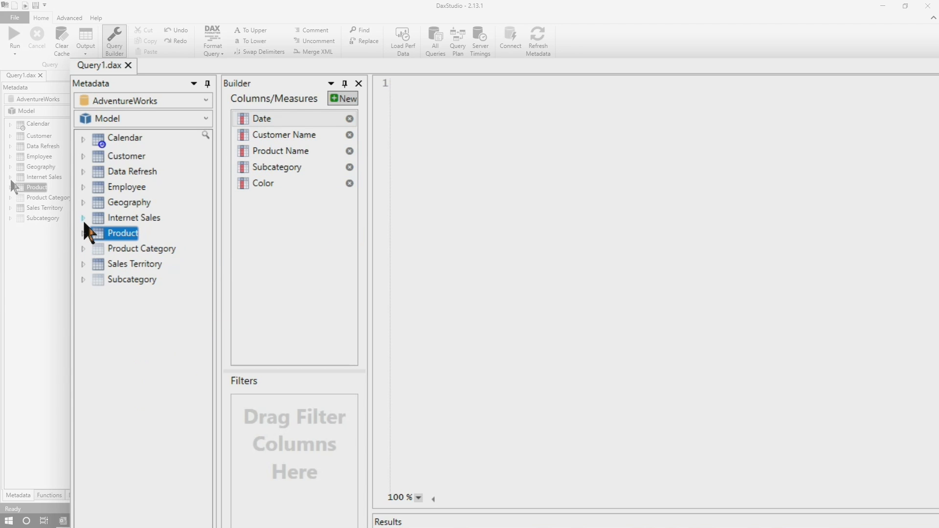
Step: Add the Total Quantity and Total Sales Amount measures from Internet Sales to the builder's output
left_click(82, 217)
left_click_drag(154, 433, 268, 297)
left_click_drag(193, 449, 278, 296)
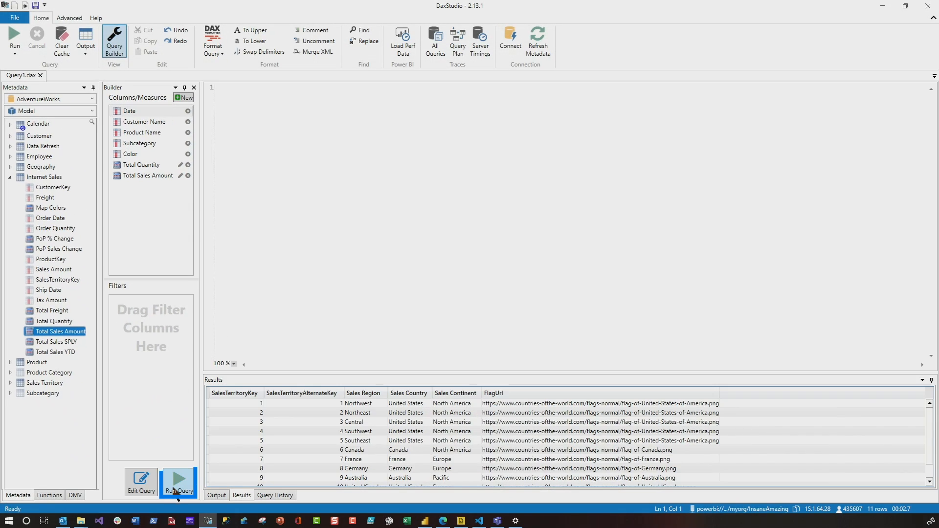
Step: Run the builder query, enlarge the results area and look through the returned rows
left_click(176, 489)
left_click_drag(365, 373, 360, 272)
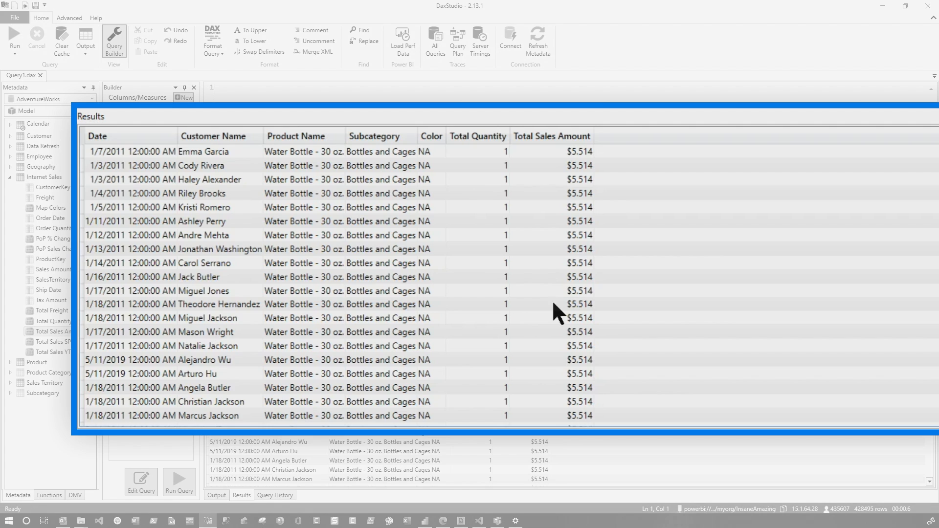
scroll(621, 223, "down", 13)
left_click_drag(930, 303, 933, 473)
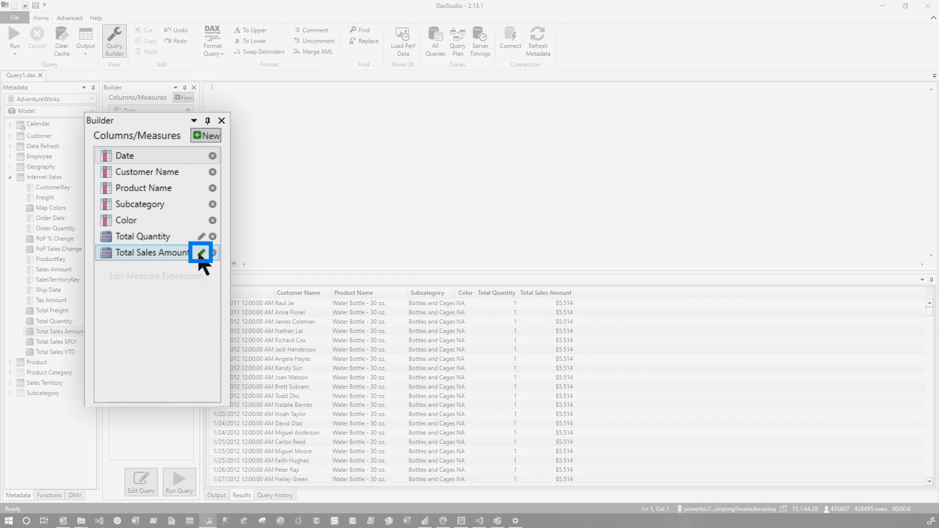
Step: Remove + 'Internet Sales'[Freight] from the Total Sales Amount measure expression in the builder
left_click(199, 256)
left_click(202, 253)
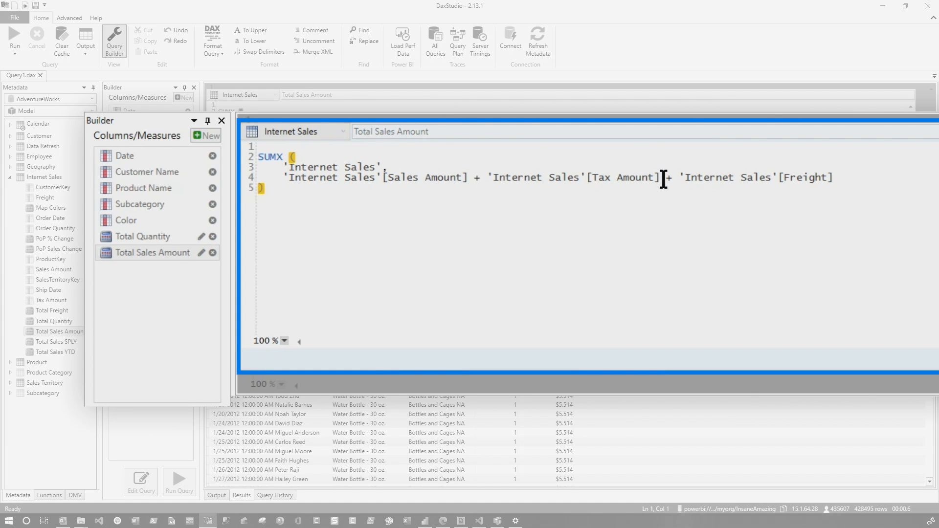
left_click_drag(680, 177, 885, 198)
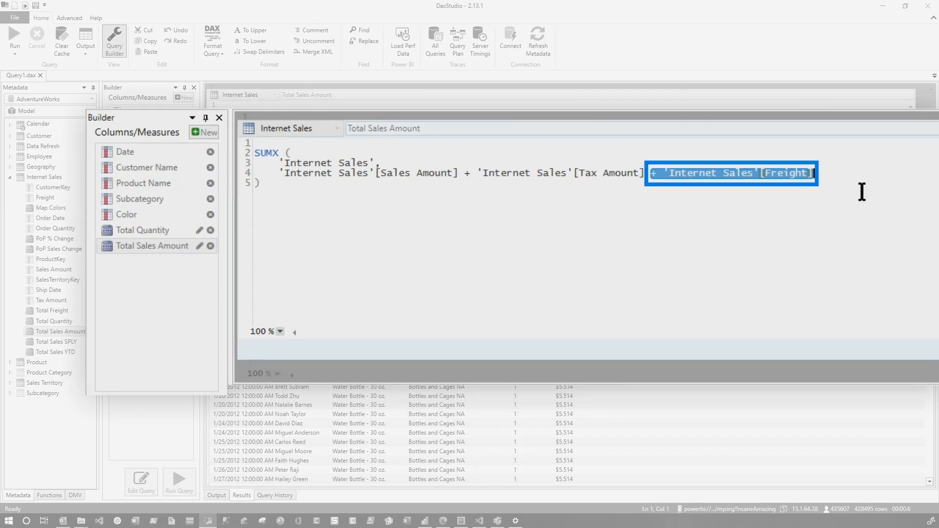
key("Delete")
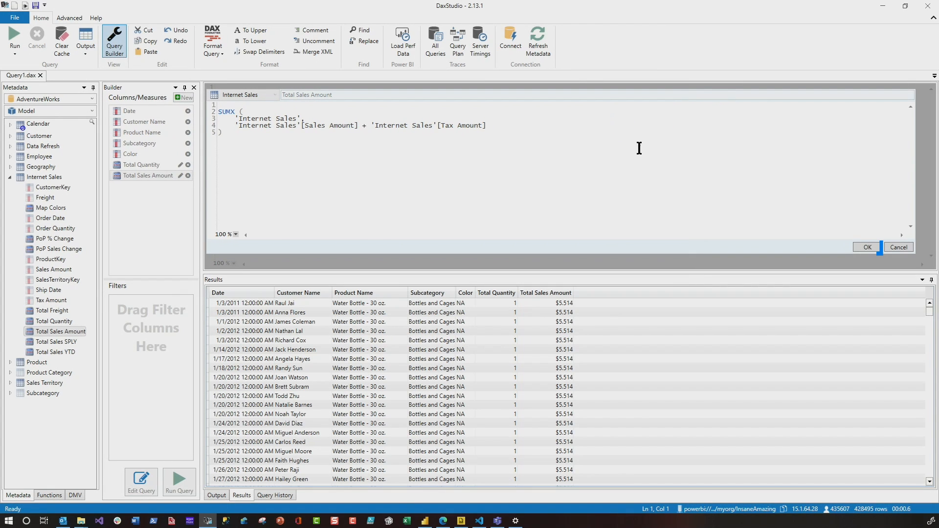
left_click(867, 247)
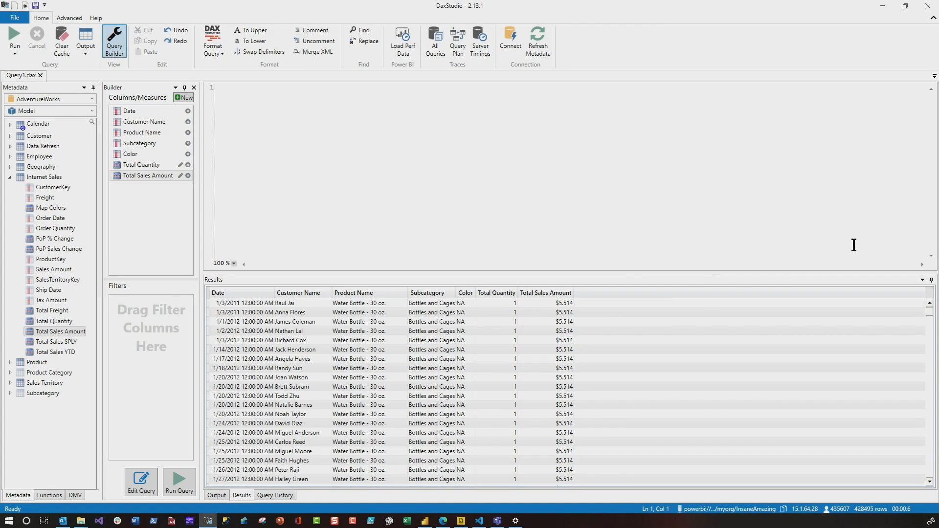
Step: Generate the DAX query text from the builder into the editor and run it
left_click(151, 491)
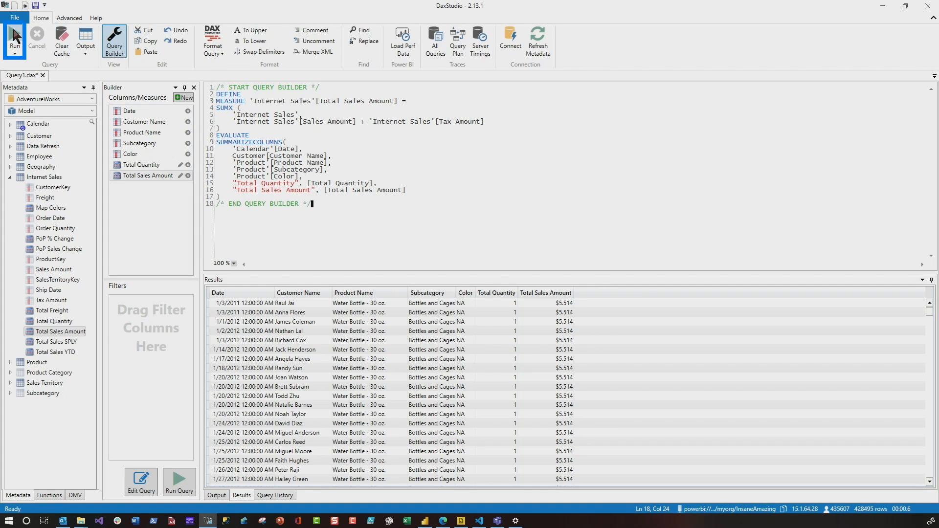
left_click(14, 40)
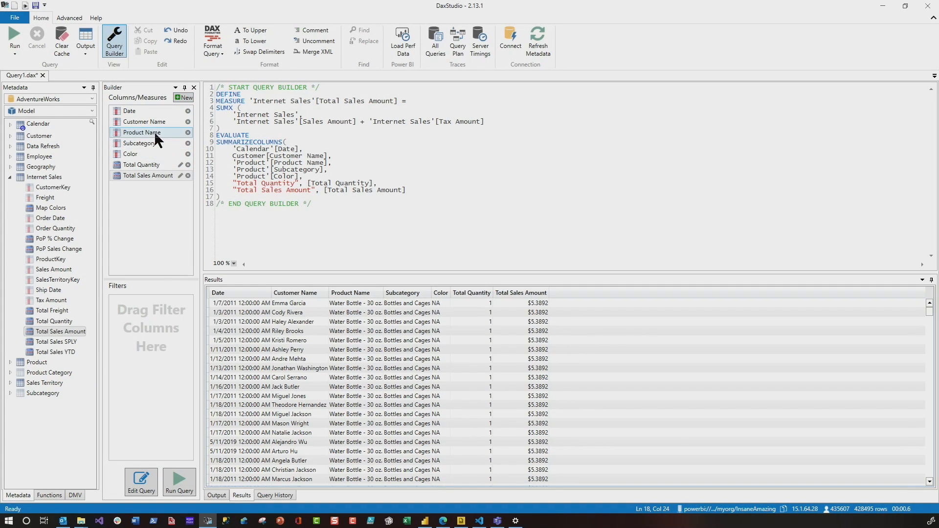
Step: Create a new builder measure named NumOfSales with the expression COUNTROWS('Internet Sales')
left_click(178, 98)
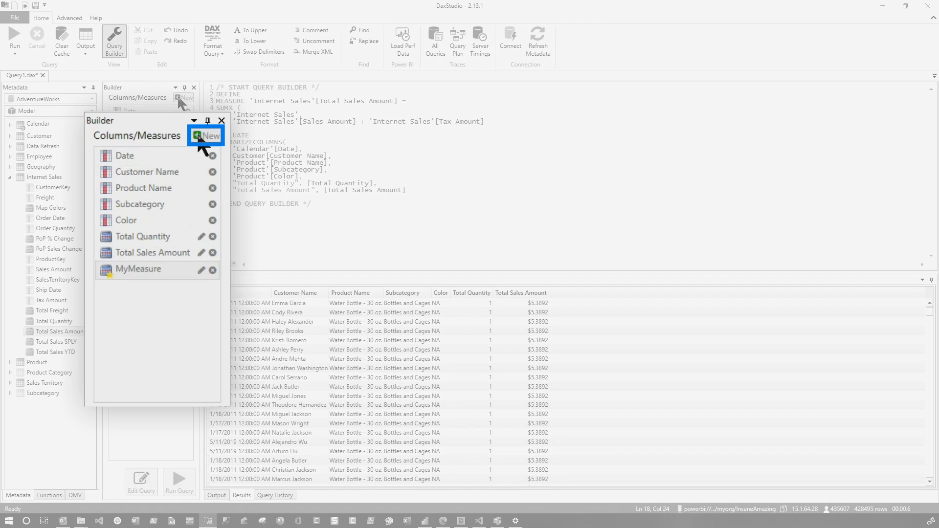
type("NumOfSales")
left_click(308, 175)
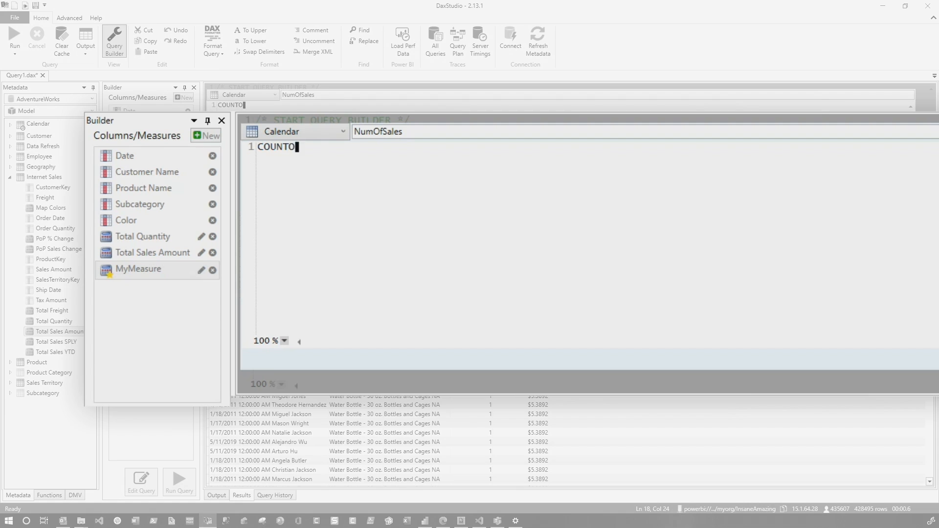
type("COUNTROWS(")
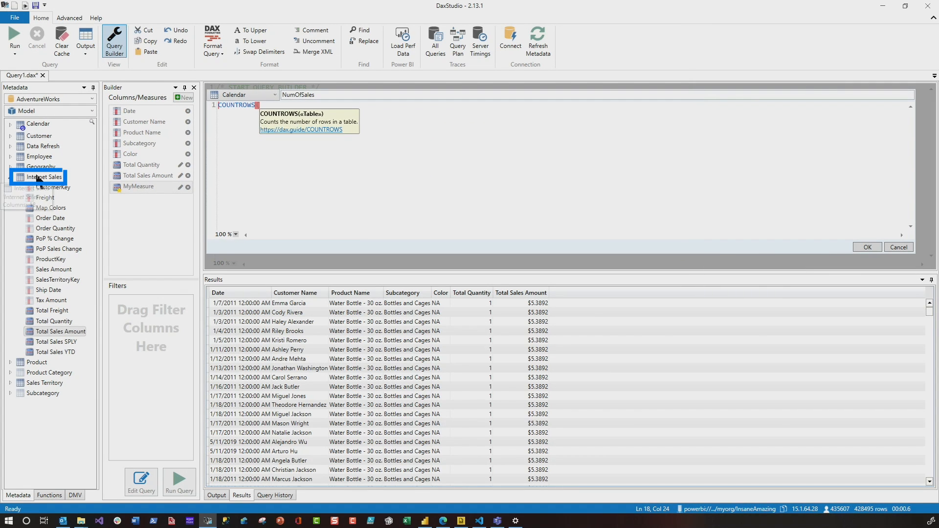
left_click_drag(38, 178, 274, 105)
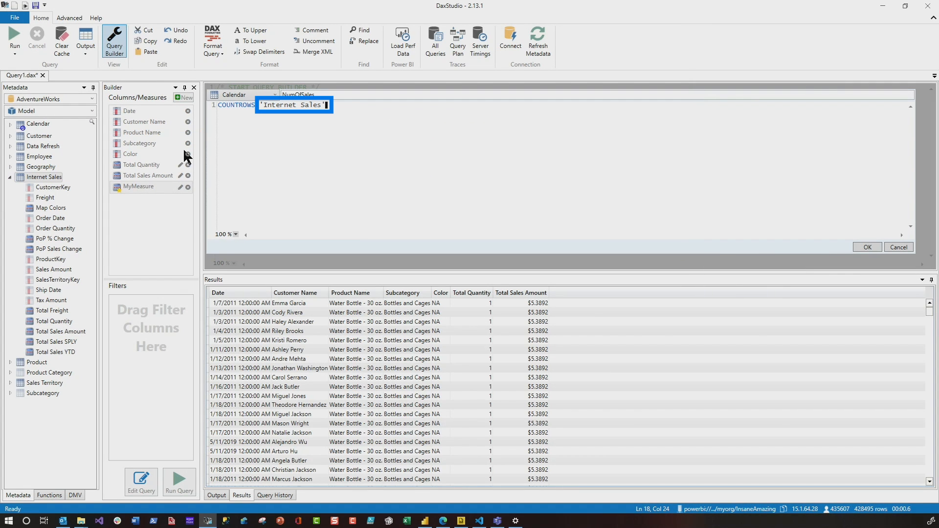
left_click(866, 247)
Step: Replace the editor's old query with freshly generated DAX text that includes NumOfSales and run it
key("ctrl+a")
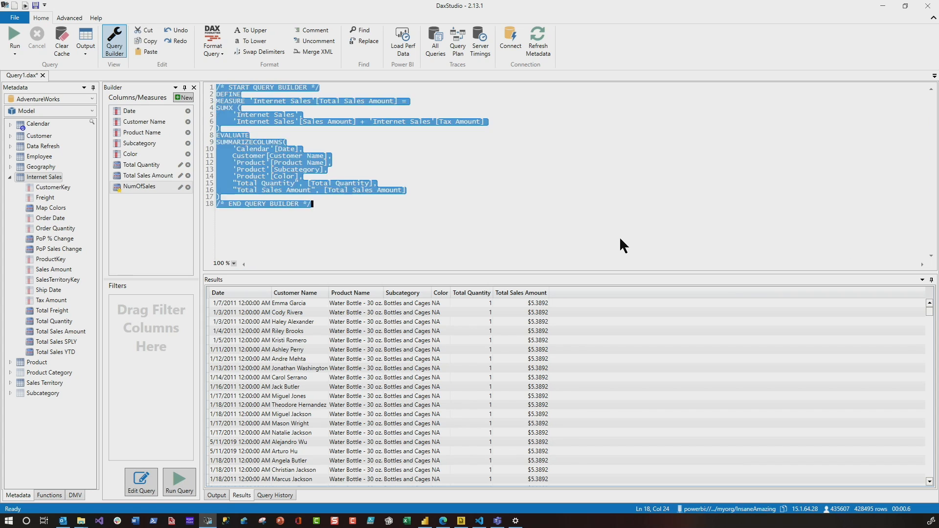
key("Delete")
left_click(148, 484)
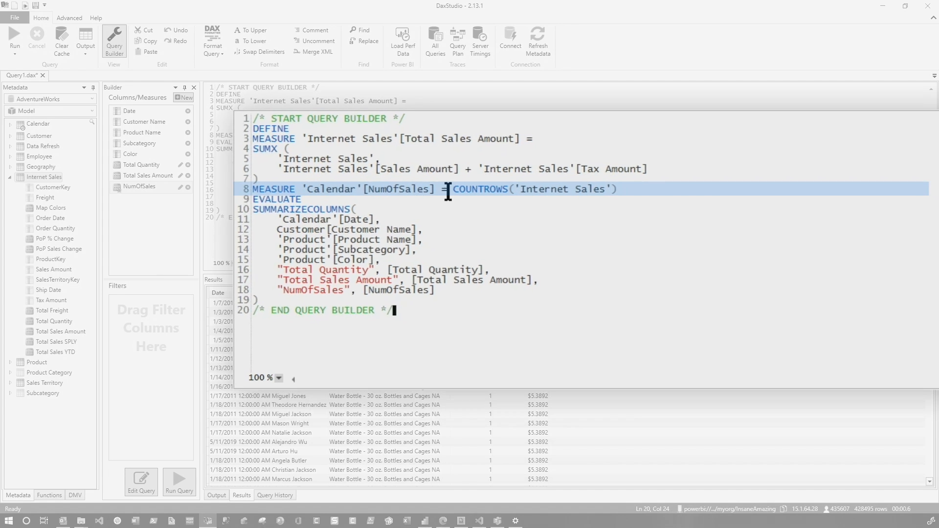
left_click(23, 42)
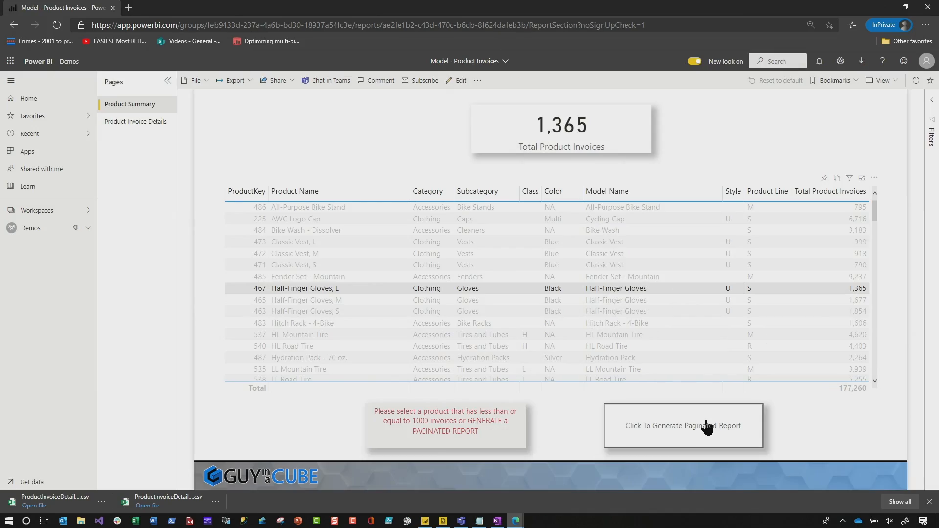
left_click(706, 427)
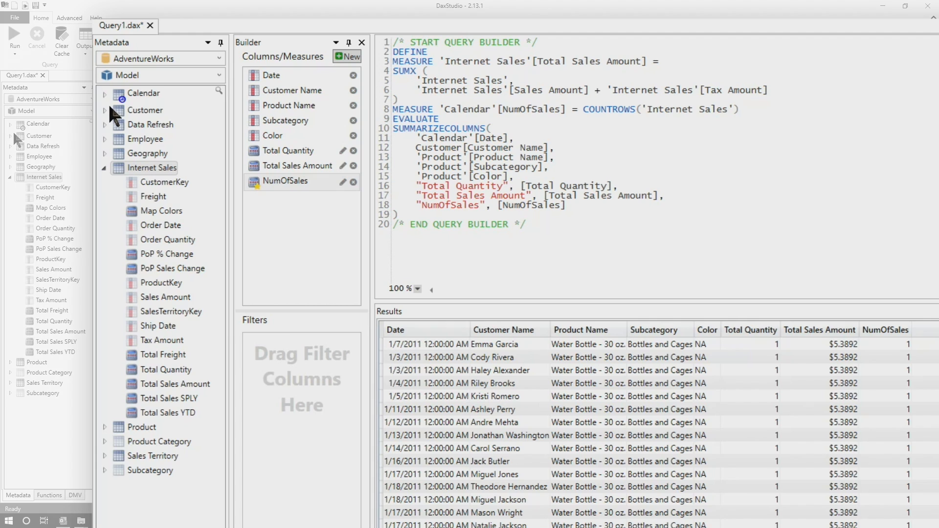
Step: Add Customer Name from the Customer table as a builder filter, set its operator to Is and enter a customer's full name
left_click(105, 110)
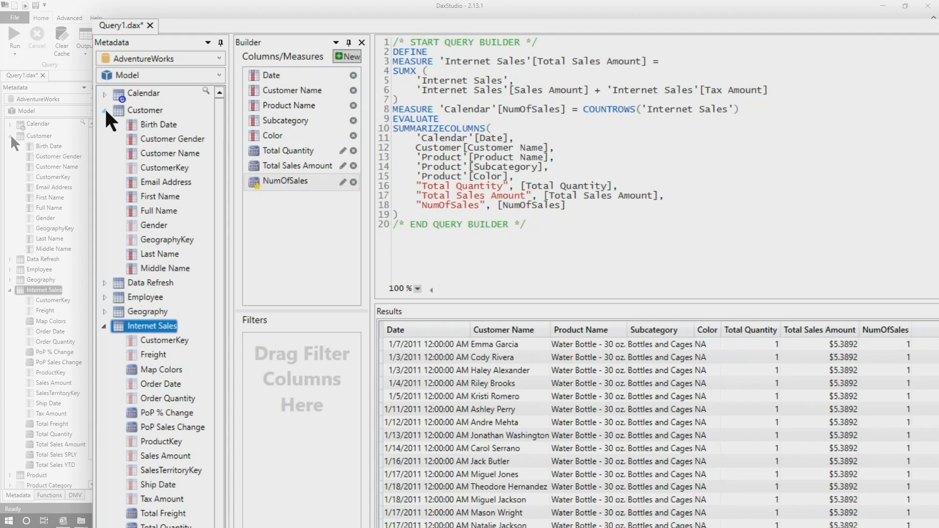
left_click(181, 154)
left_click_drag(185, 157, 317, 424)
left_click(290, 358)
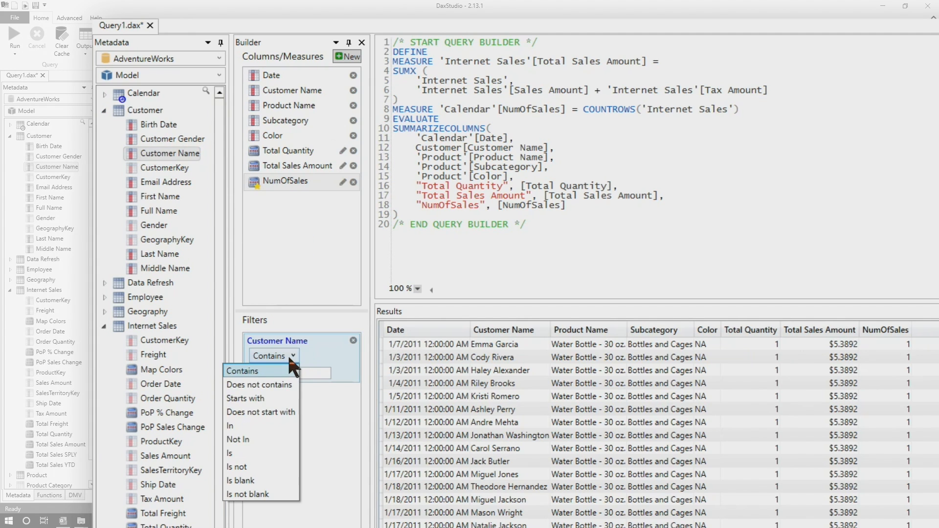
left_click(255, 450)
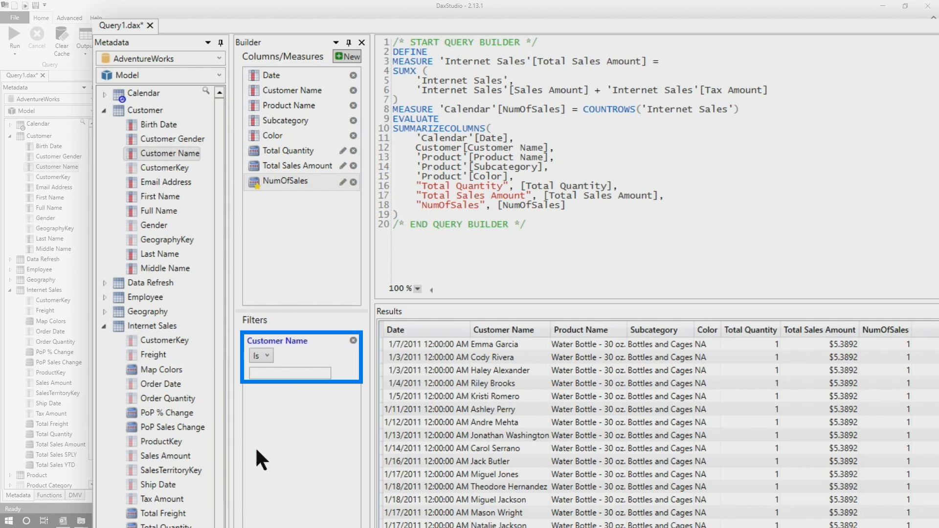
left_click(281, 373)
type("r")
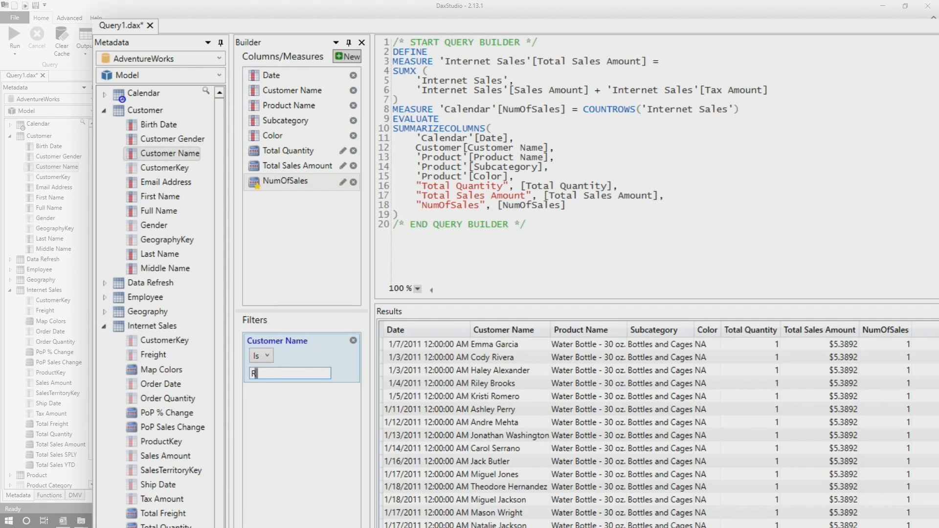
type("iley Brooks")
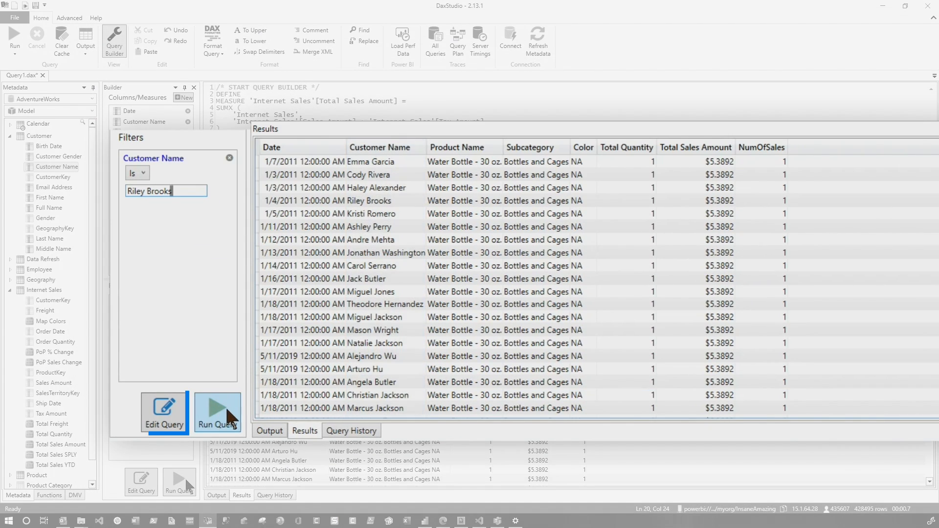
Step: Regenerate the DAX query text in the editor with the Customer Name filter included and run it
left_click_drag(313, 218, 155, 74)
left_click(144, 472)
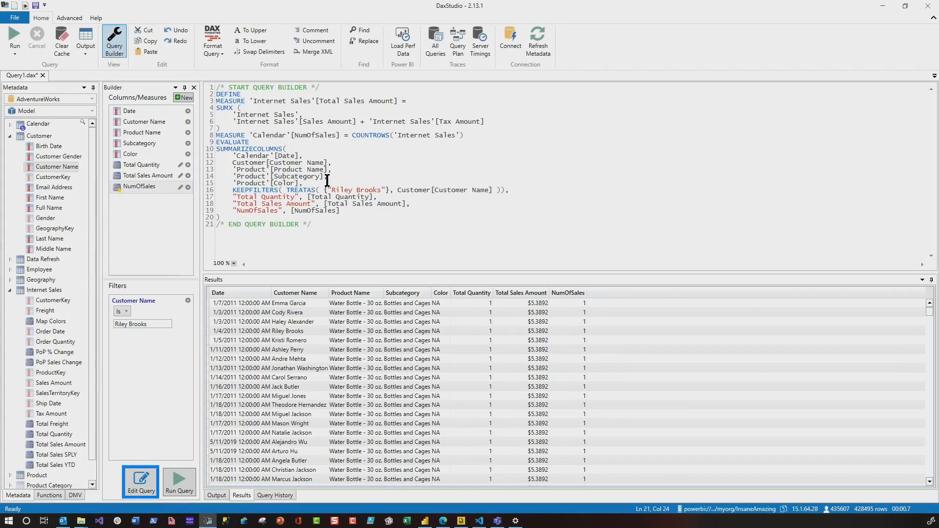
left_click_drag(280, 274, 675, 274)
left_click(442, 329)
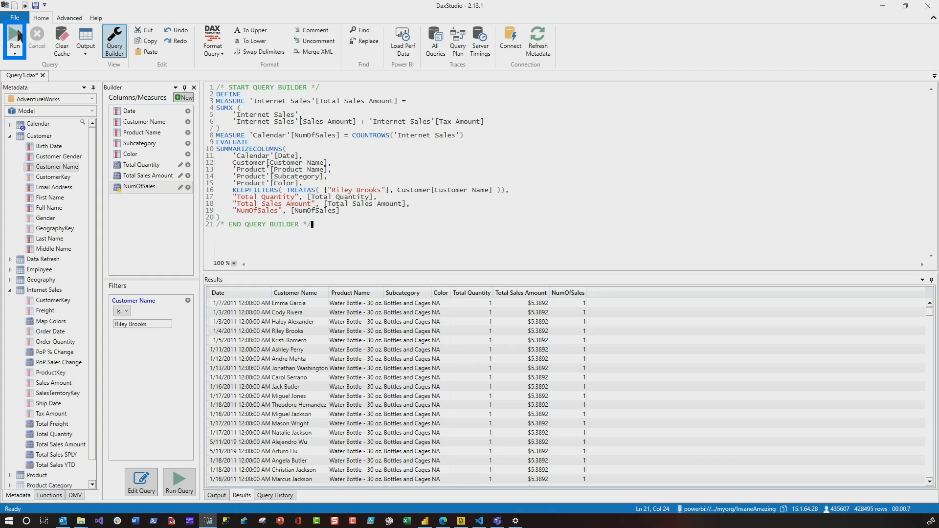
left_click(18, 35)
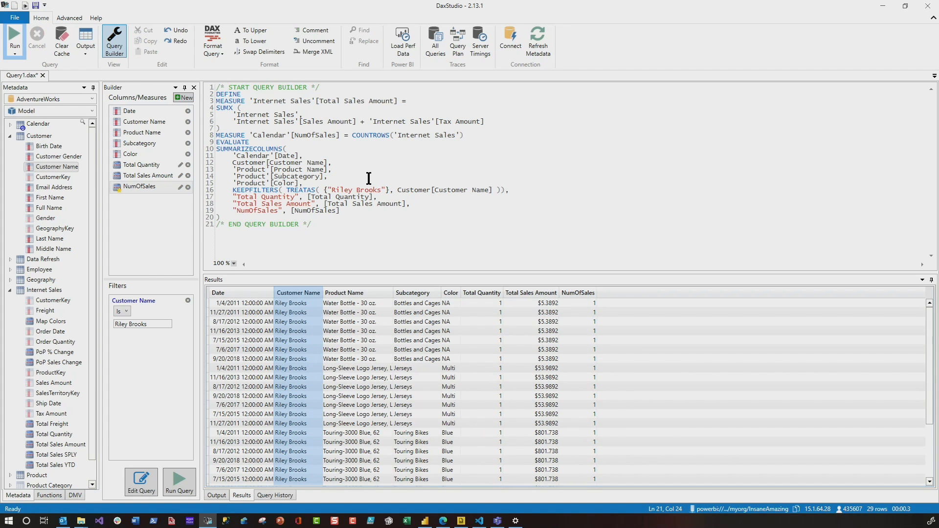
left_click_drag(351, 190, 335, 190)
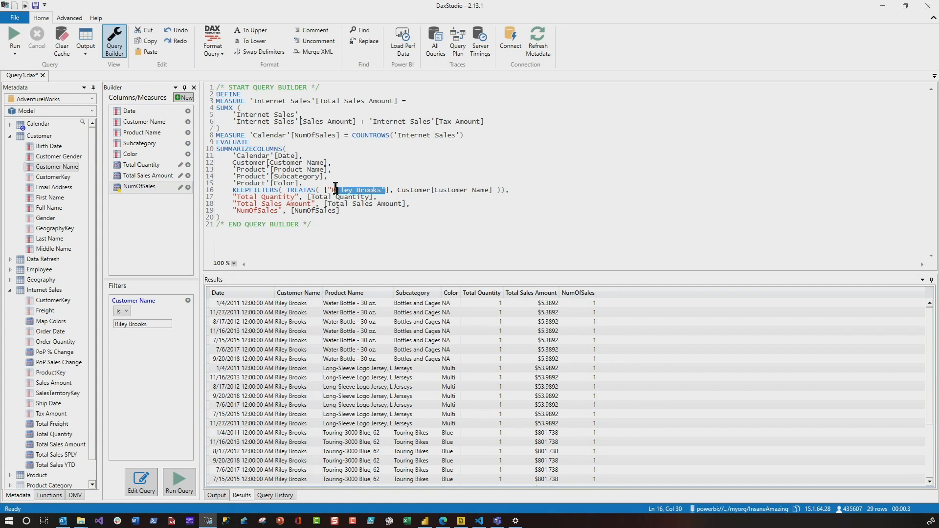
type("@Customer")
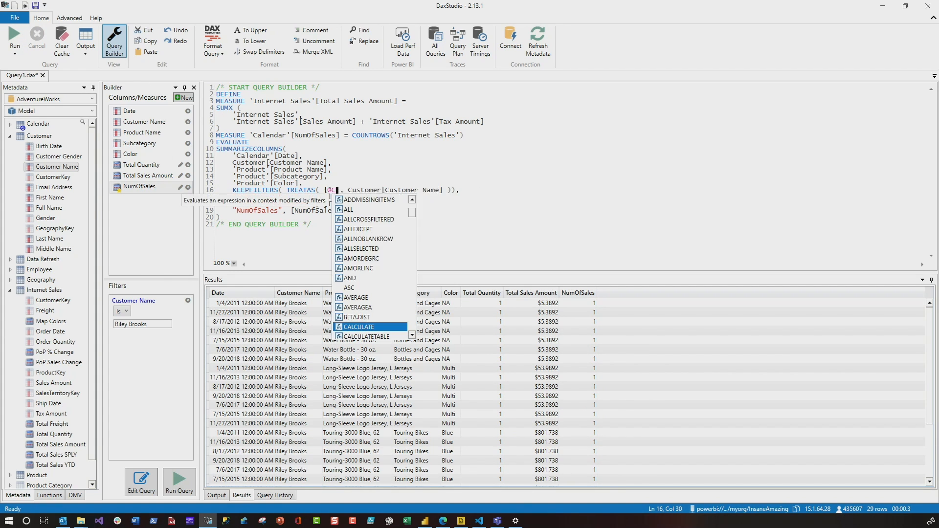
left_click(15, 42)
type("Jack Butler")
left_click(545, 380)
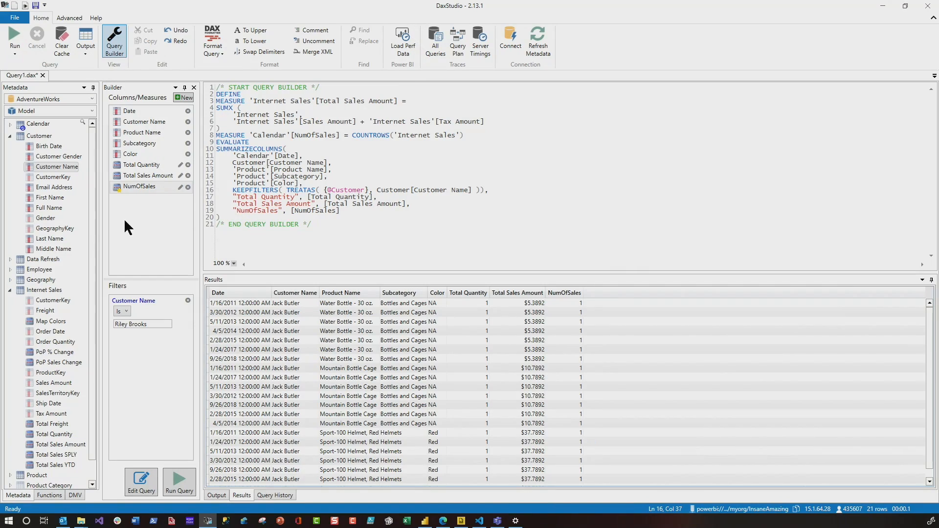
Step: With the query text selected, switch to the Power BI service in the browser and download and open the AdventureWorks dataset's .rdl file
left_click_drag(245, 215, 214, 99)
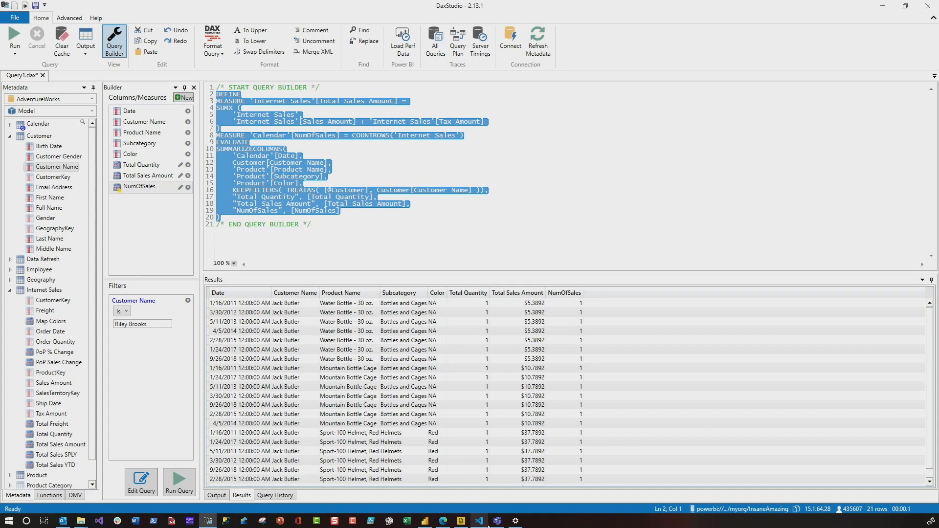
left_click(443, 521)
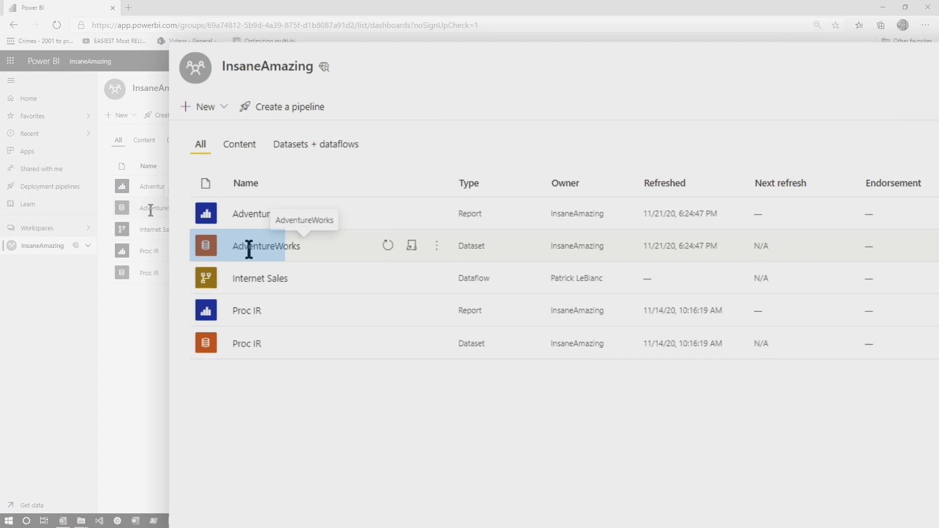
left_click(438, 247)
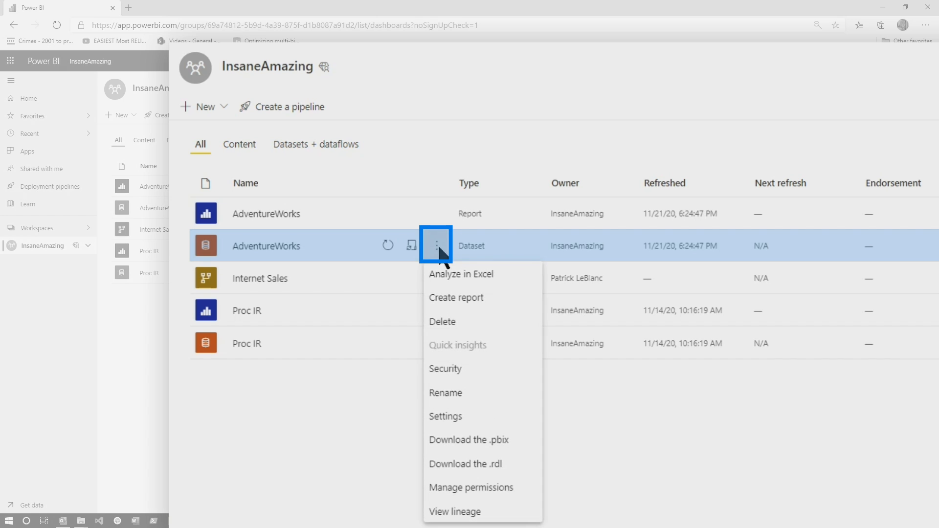
left_click(495, 464)
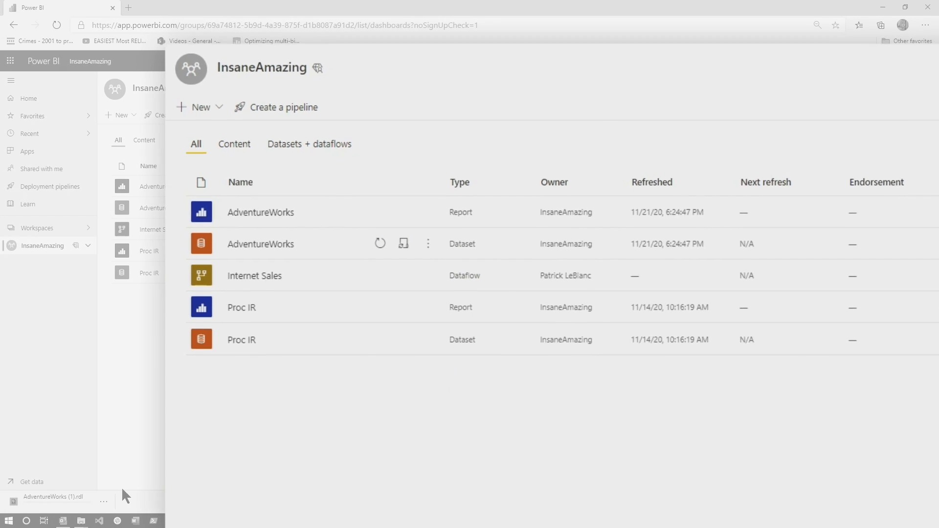
left_click(104, 502)
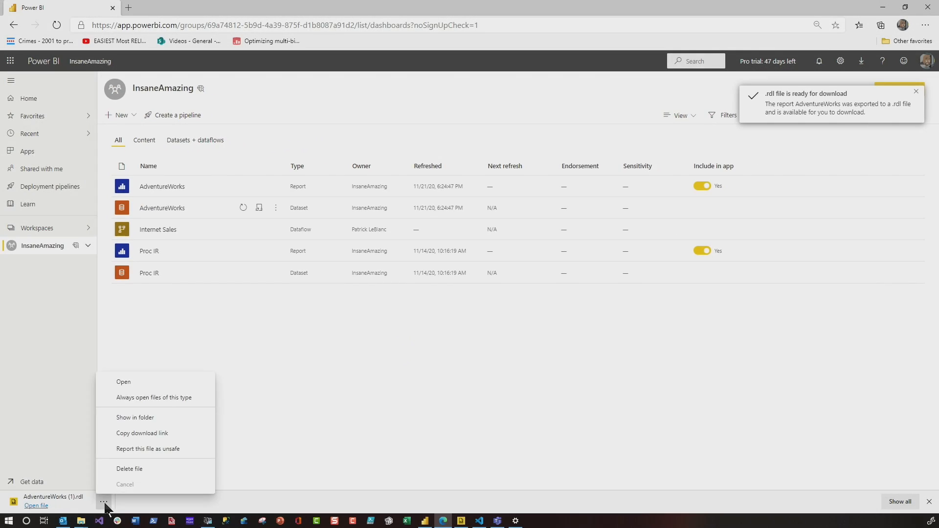
left_click(134, 381)
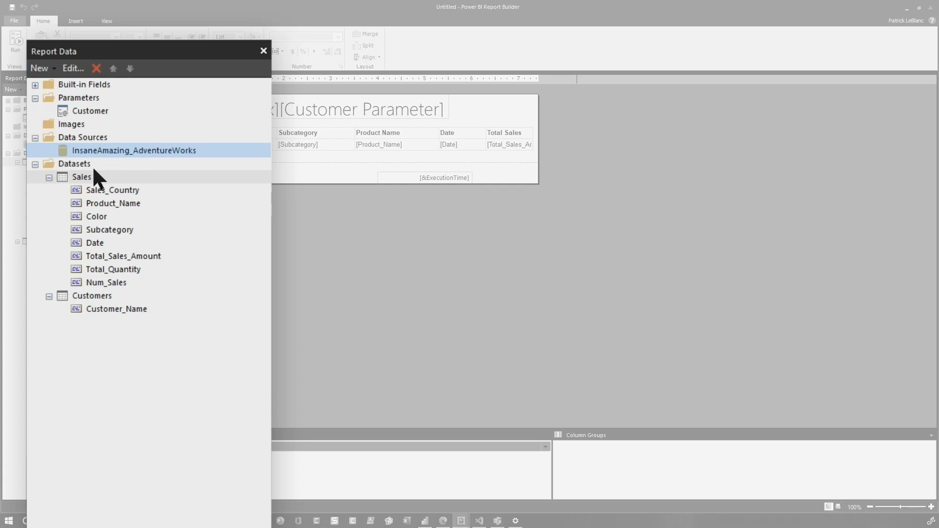
Step: In Power BI Report Builder, open the Sales dataset's DAX query in the Query Designer with design mode turned off
right_click(87, 153)
left_click(74, 174)
double_click(60, 165)
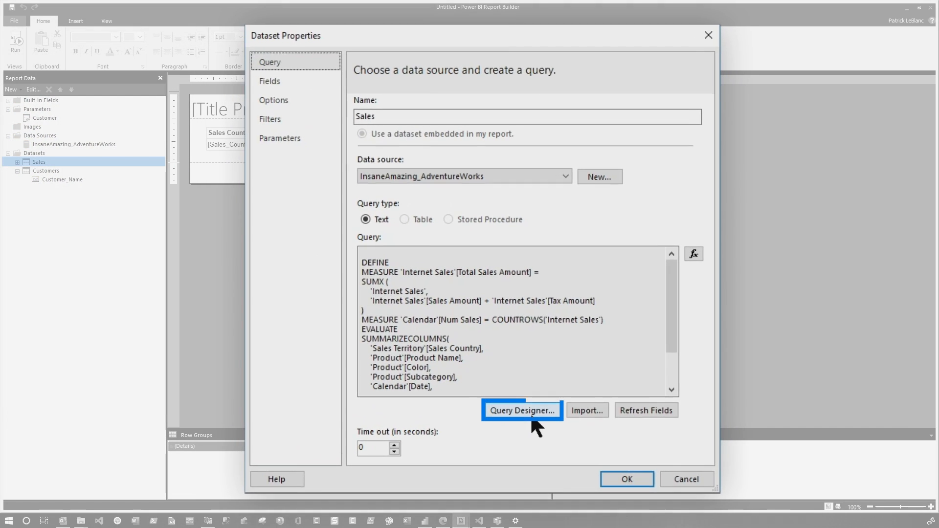
left_click(528, 411)
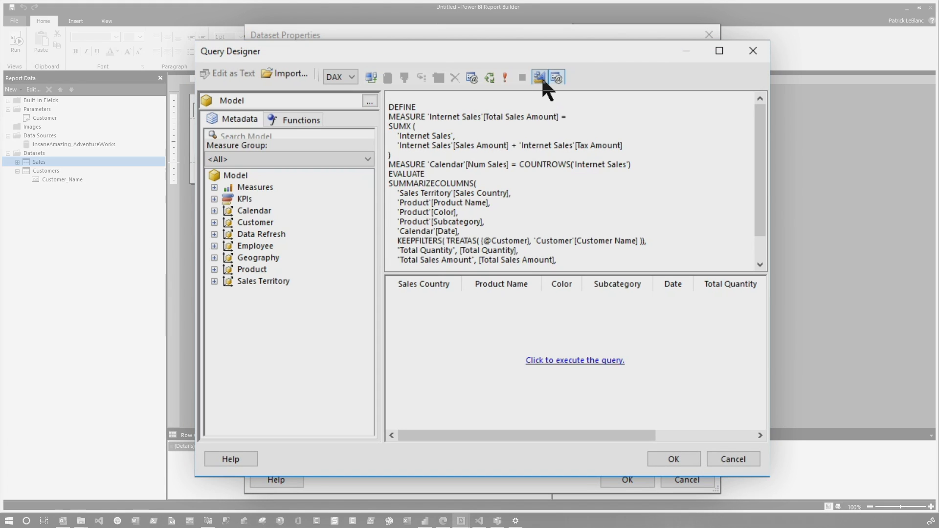
left_click(541, 77)
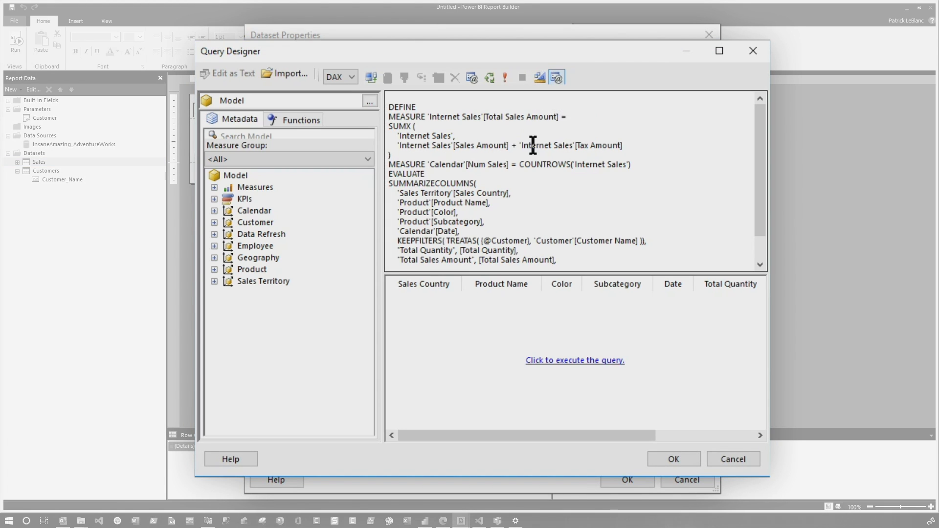
left_click(405, 108)
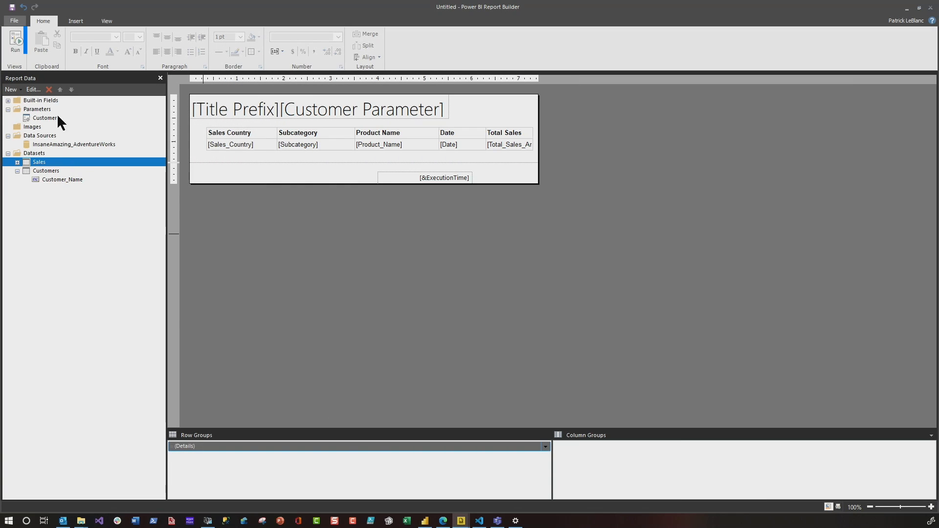
Step: Run the paginated report and select a different customer for its Customer parameter
left_click(18, 45)
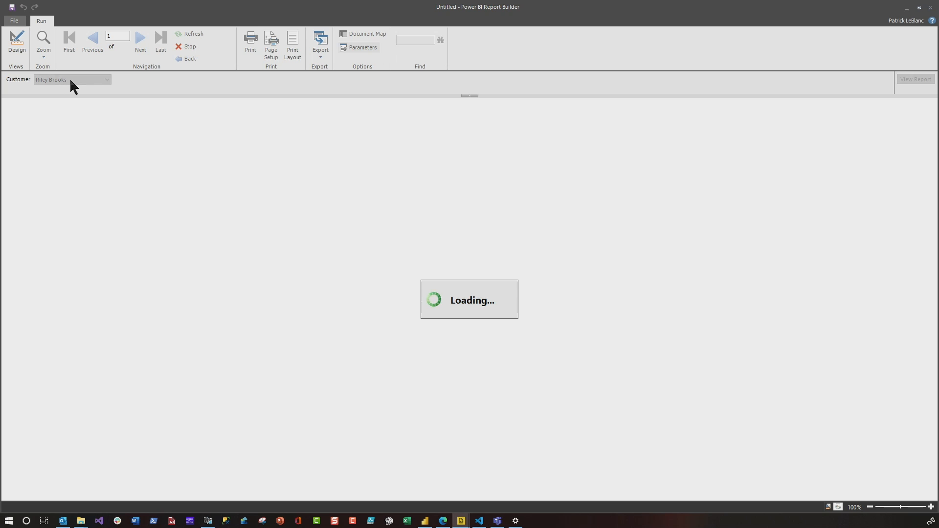
left_click(106, 80)
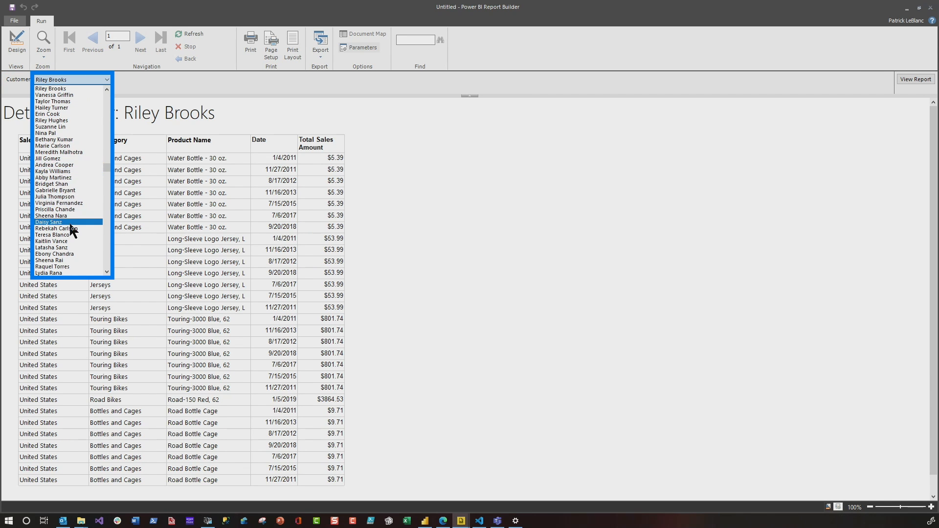
left_click(46, 229)
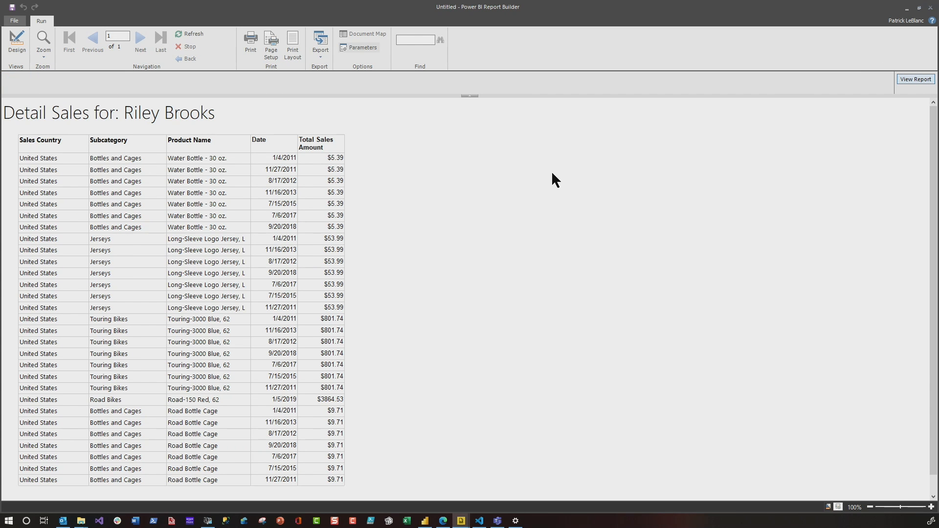